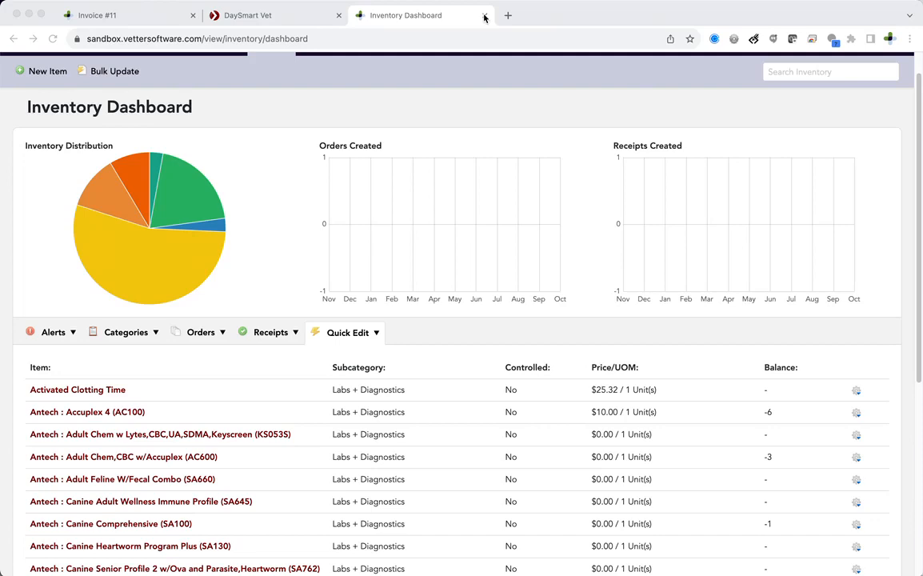
Close the inventory dashboard and compare Invoice #11 and its item options with the Simple SOAP note's record options.
click(484, 15)
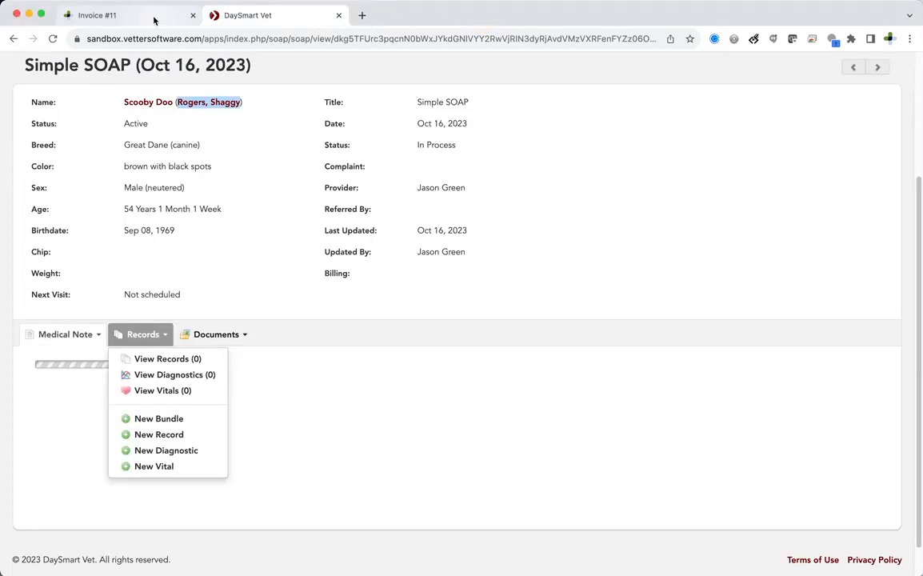
click(155, 21)
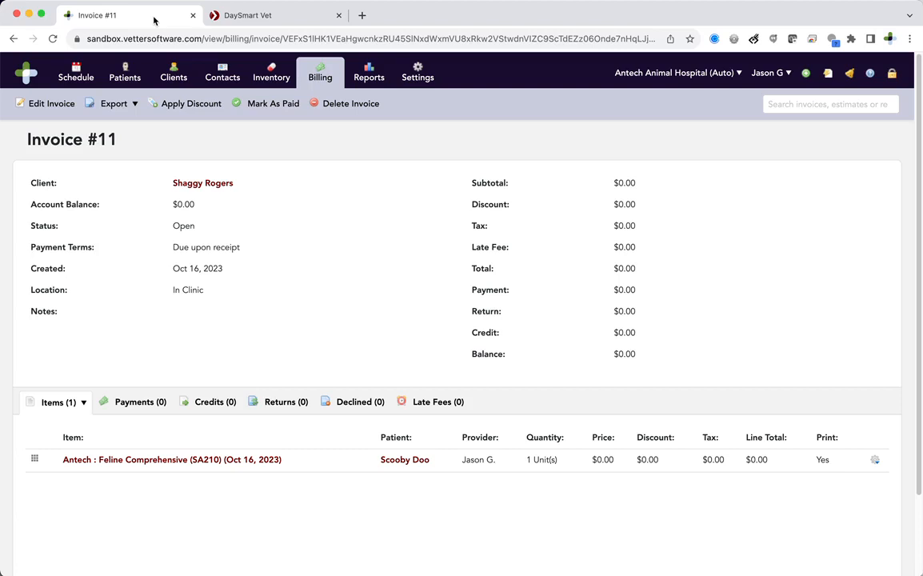
click(260, 16)
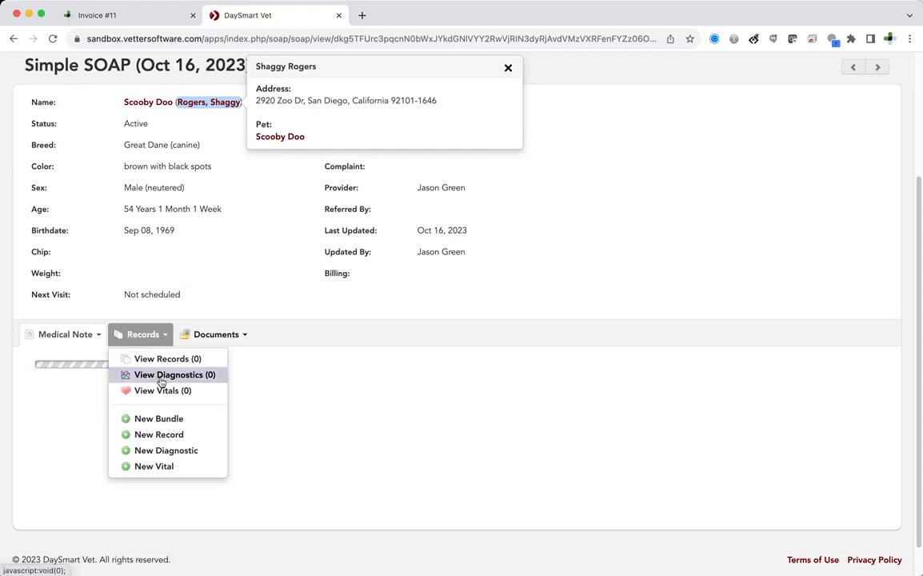
click(151, 24)
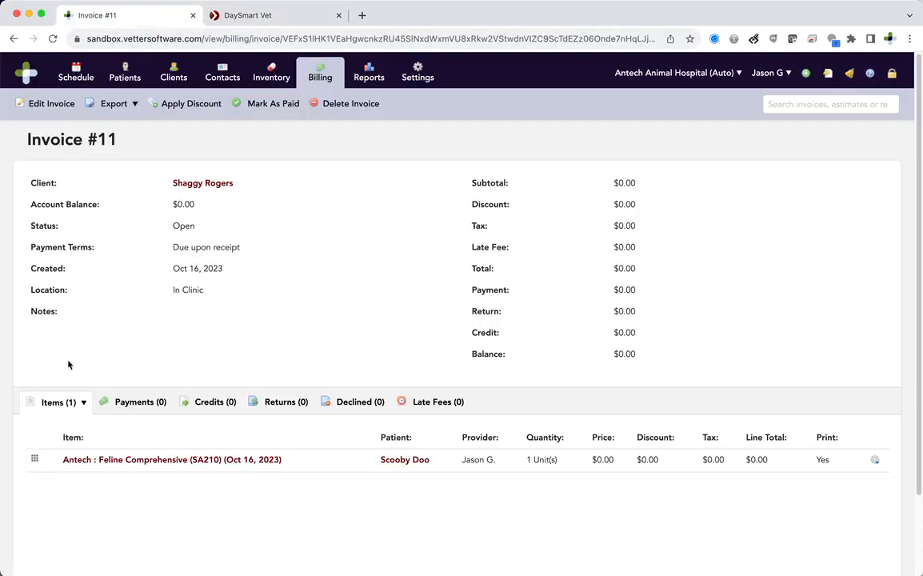
click(57, 403)
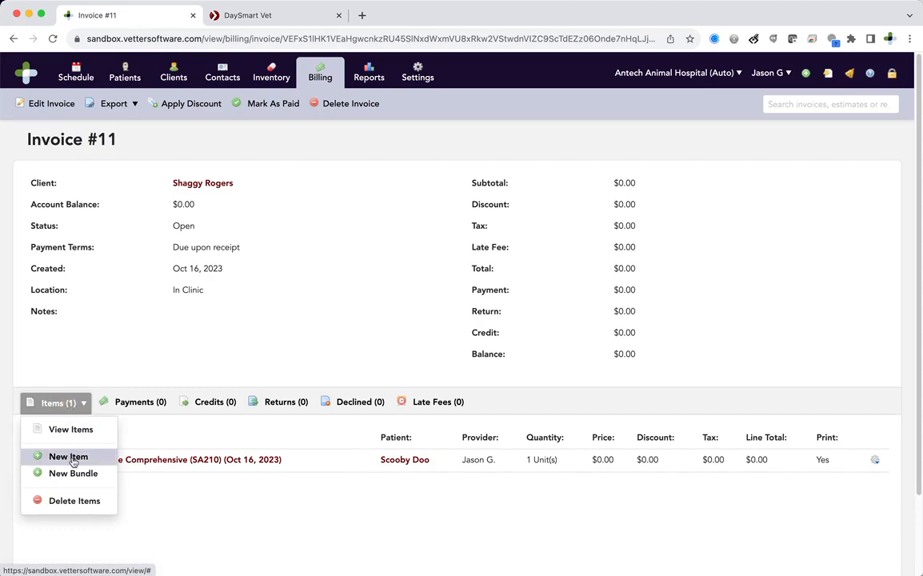
click(270, 15)
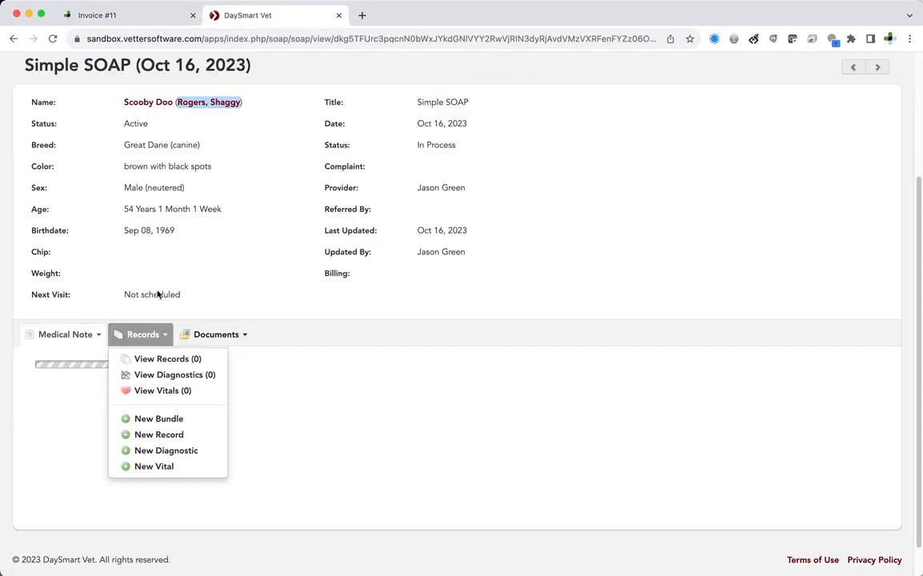
Start a new record from the Simple SOAP note and search the items for "ante" and "comp".
click(158, 435)
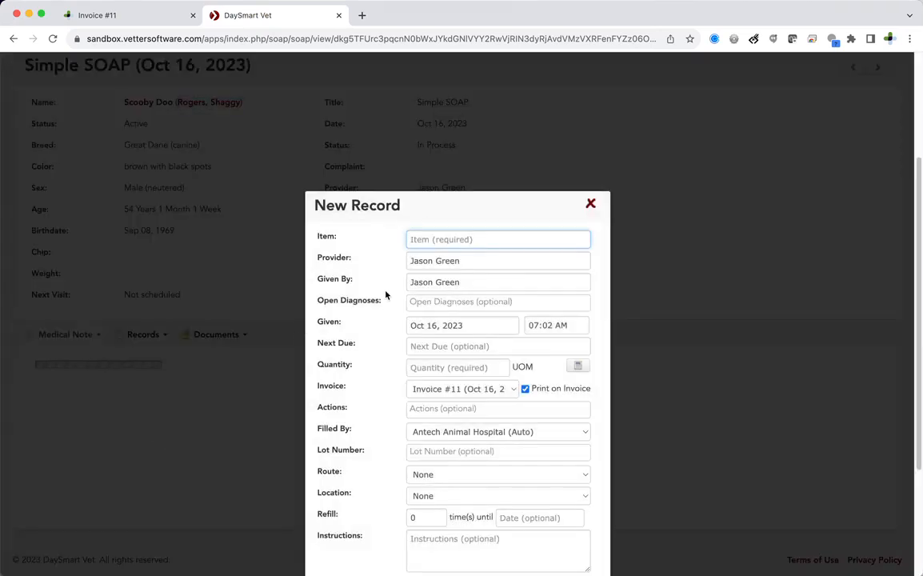
text(an)
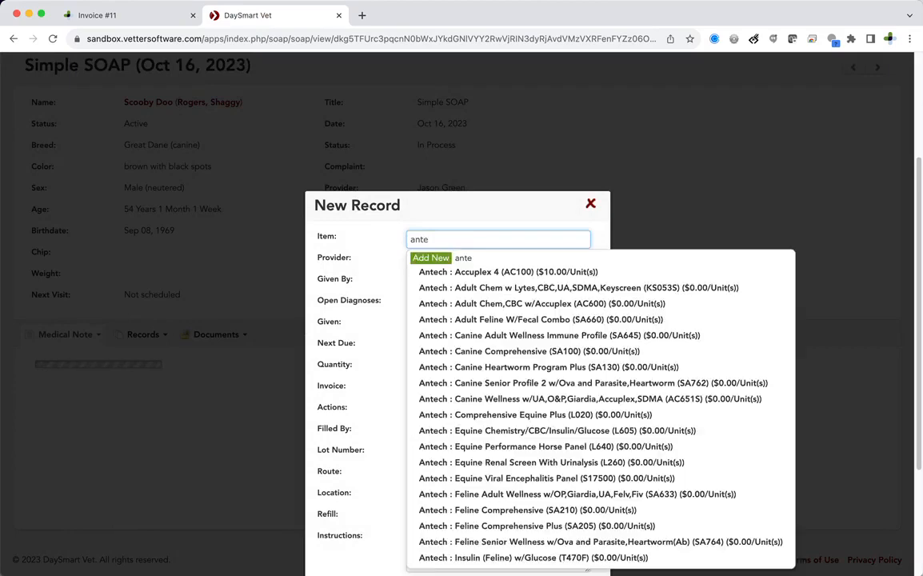
text(te)
key(BackSpace)
key(BackSpace)
key(BackSpace)
key(BackSpace)
text(comp)
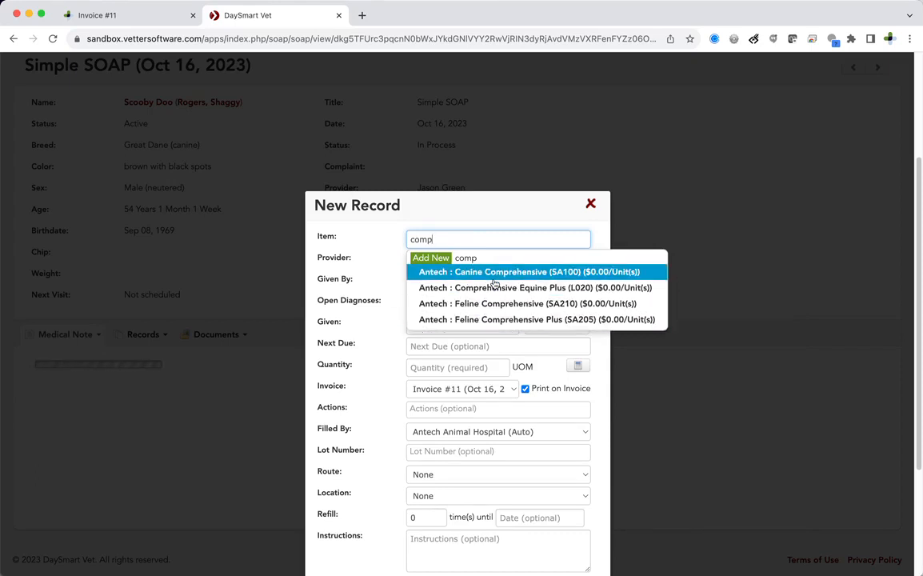
Search the items by the code "sa100" and choose Antech : Canine Comprehensive (SA100) for the new record.
key(BackSpace)
key(BackSpace)
key(BackSpace)
key(BackSpace)
text(sa100)
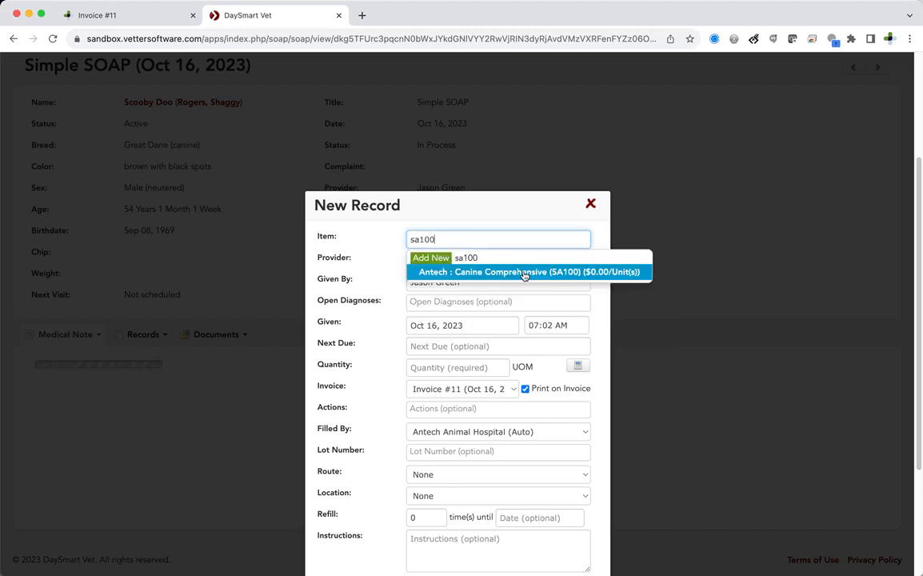
click(519, 269)
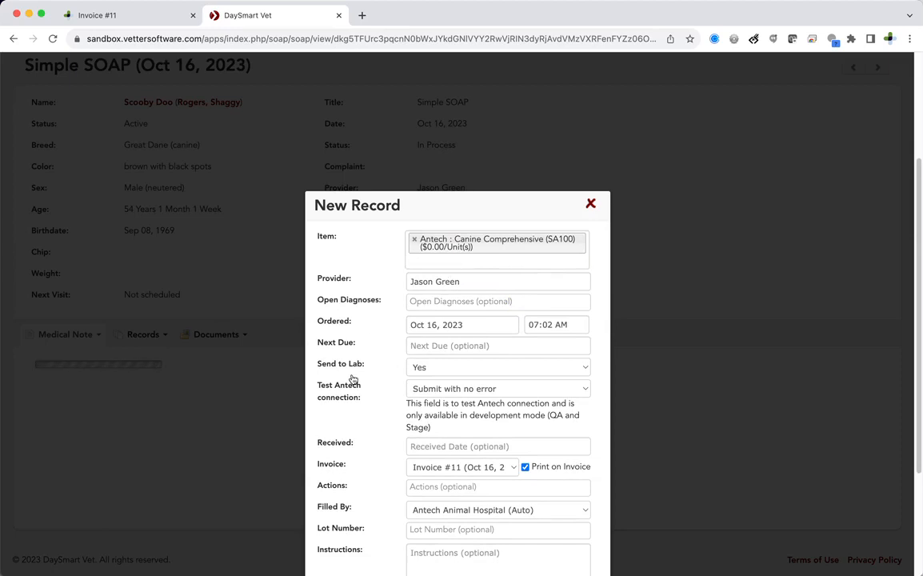
Check the Send to Lab options of the new record with Yes selected, and save the record.
scroll(352, 381, down, 1)
drag(365, 320, 317, 322)
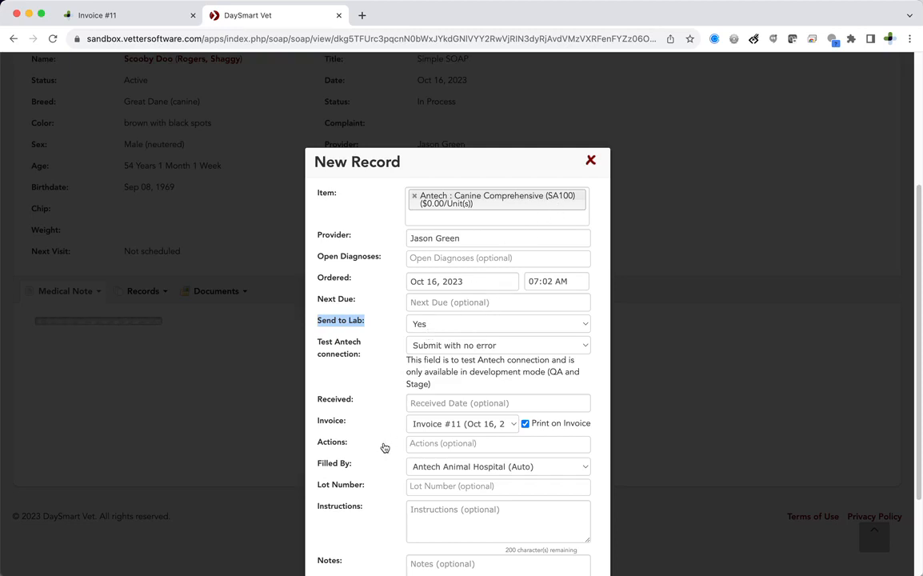
scroll(382, 448, down, 2)
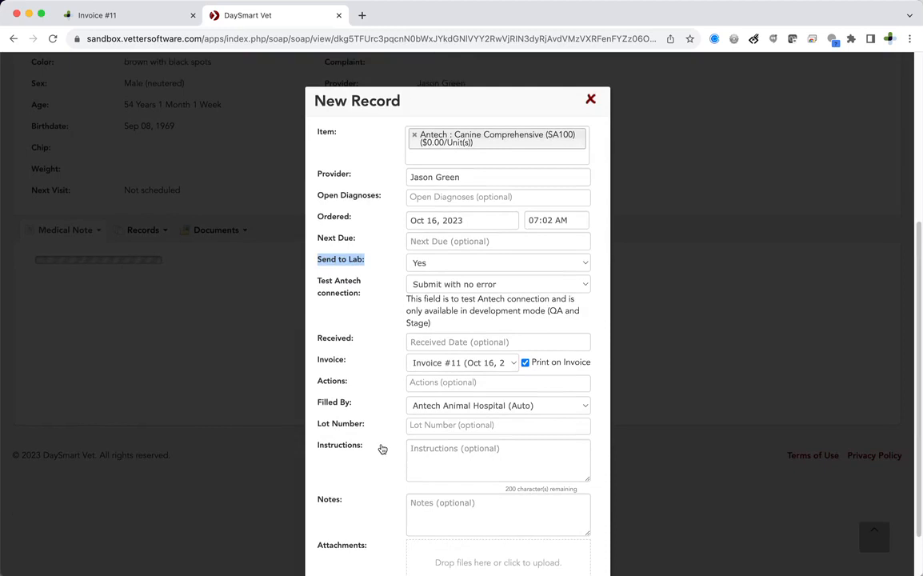
click(437, 269)
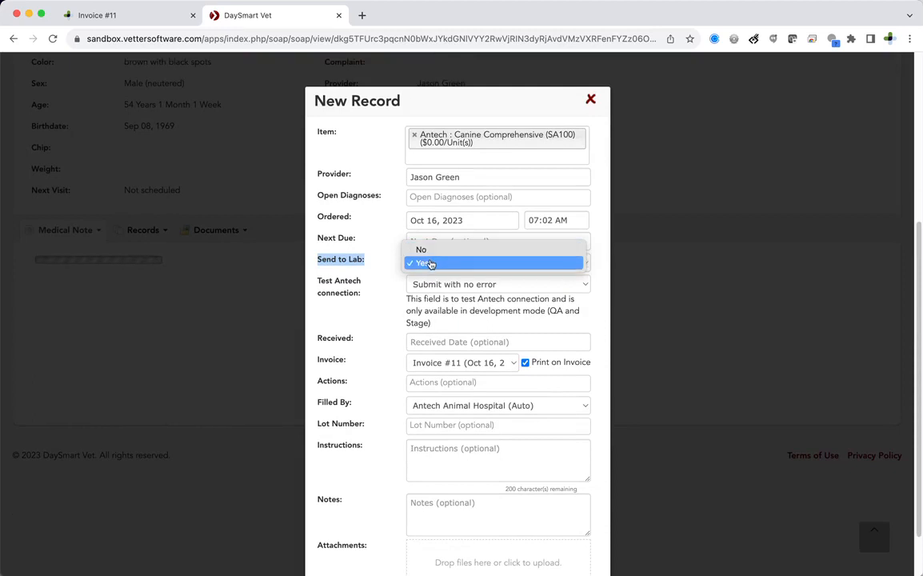
click(383, 265)
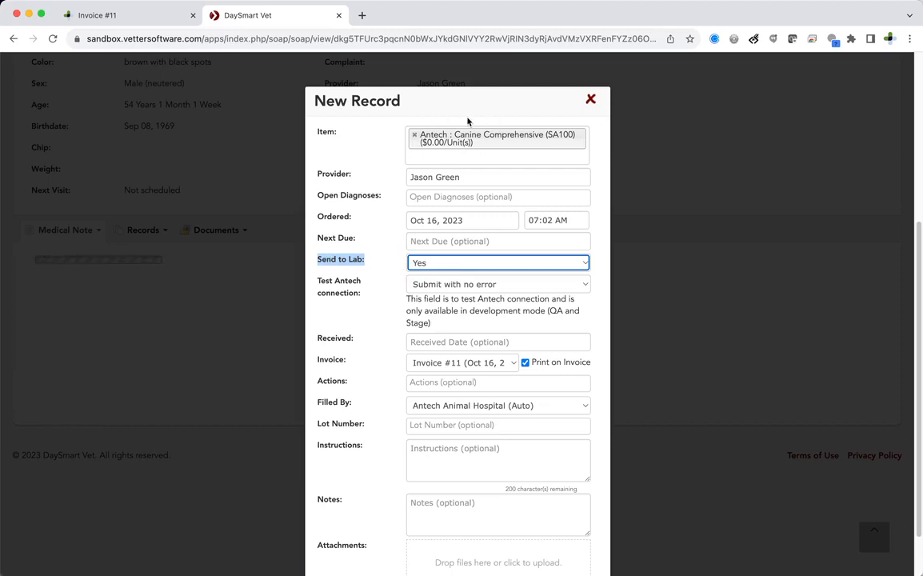
scroll(391, 326, down, 1)
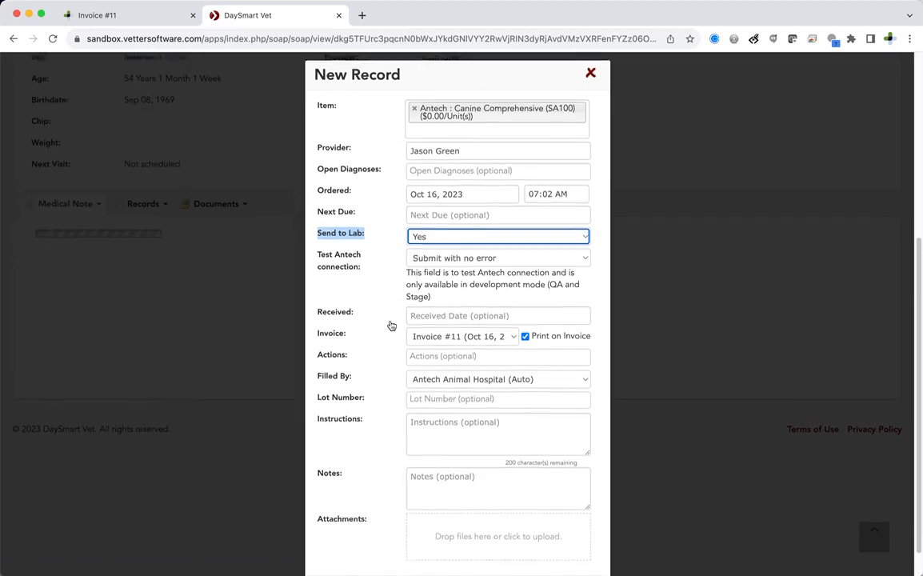
scroll(391, 325, down, 1)
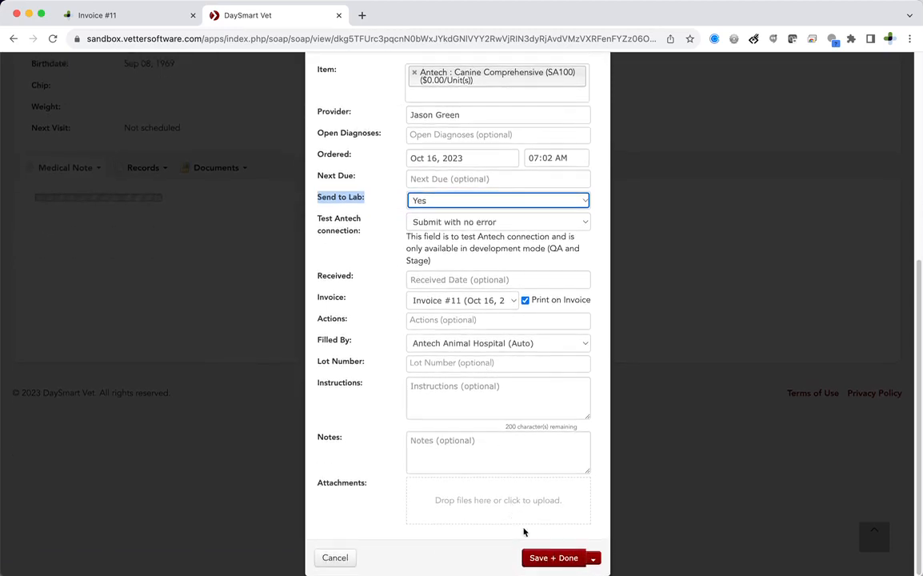
click(547, 557)
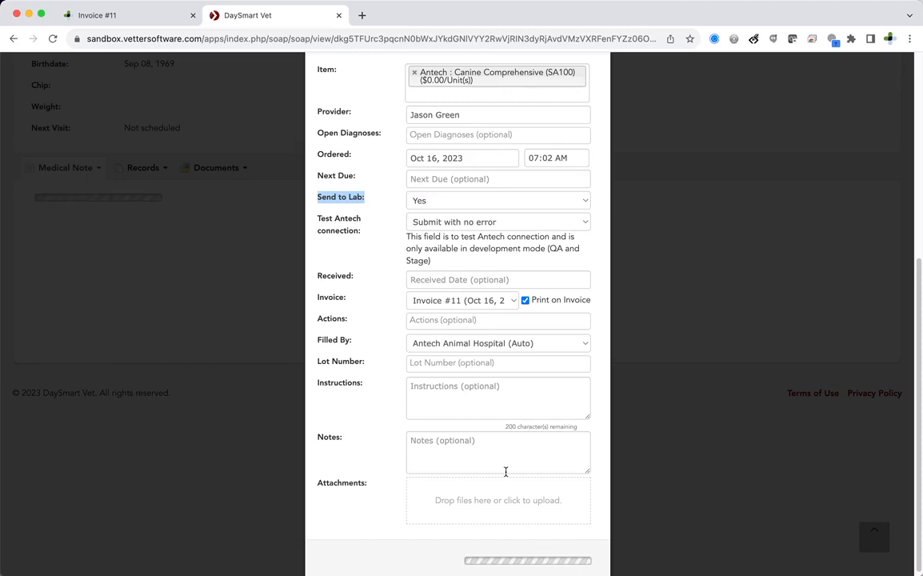
scroll(506, 472, up, 2)
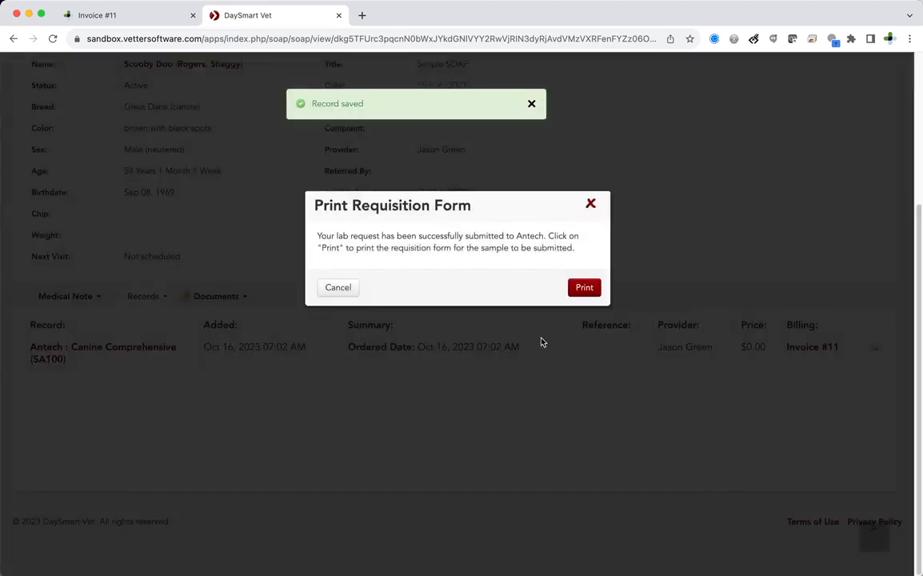
Print the requisition form for the submitted lab request, look through the generated PDF and close it.
click(583, 288)
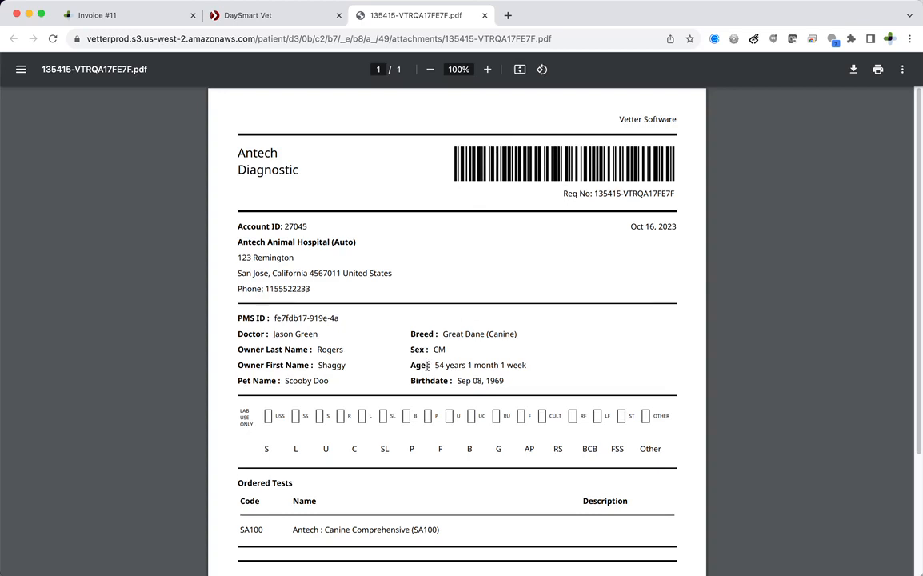
scroll(427, 365, down, 5)
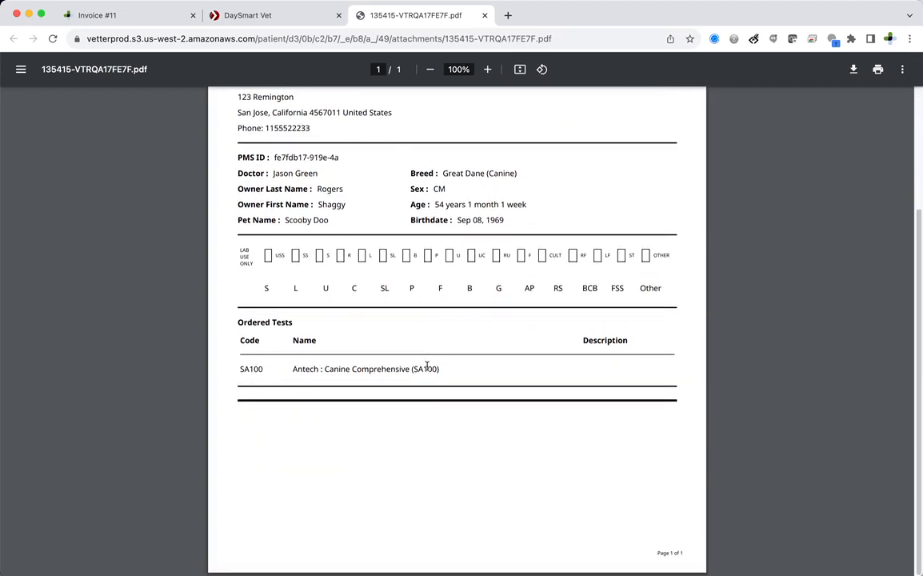
scroll(427, 366, up, 5)
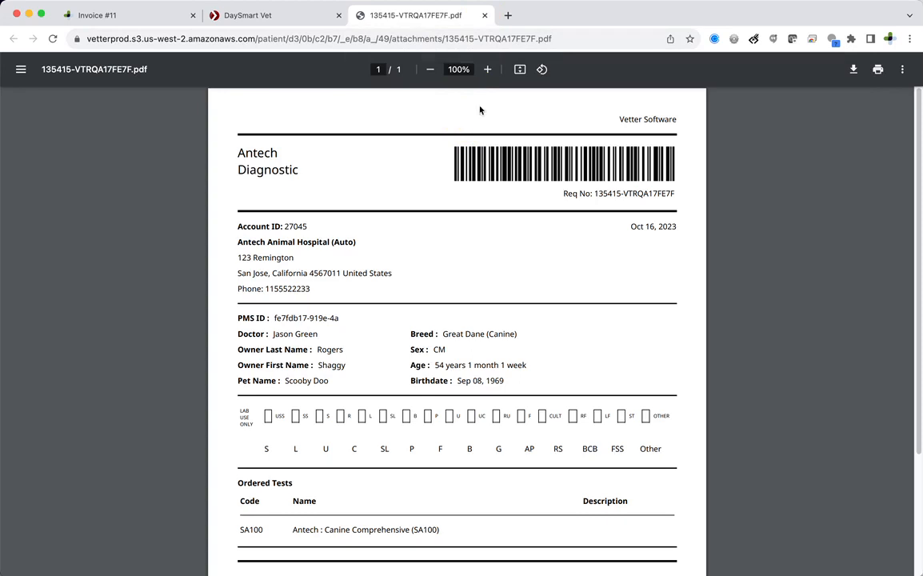
click(485, 16)
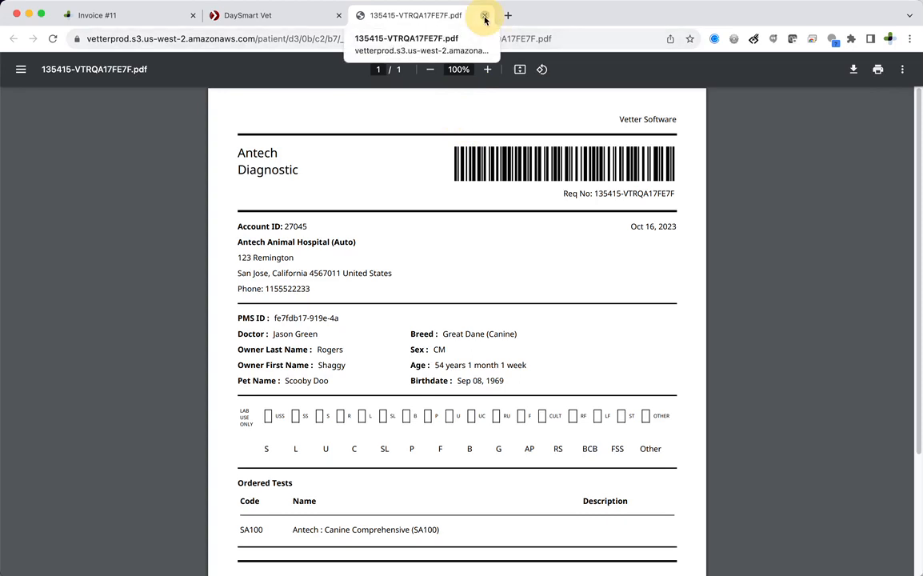
Open the patient's profile from the SOAP note and list the Laboratory / Diagnostics records in the history.
scroll(329, 282, up, 5)
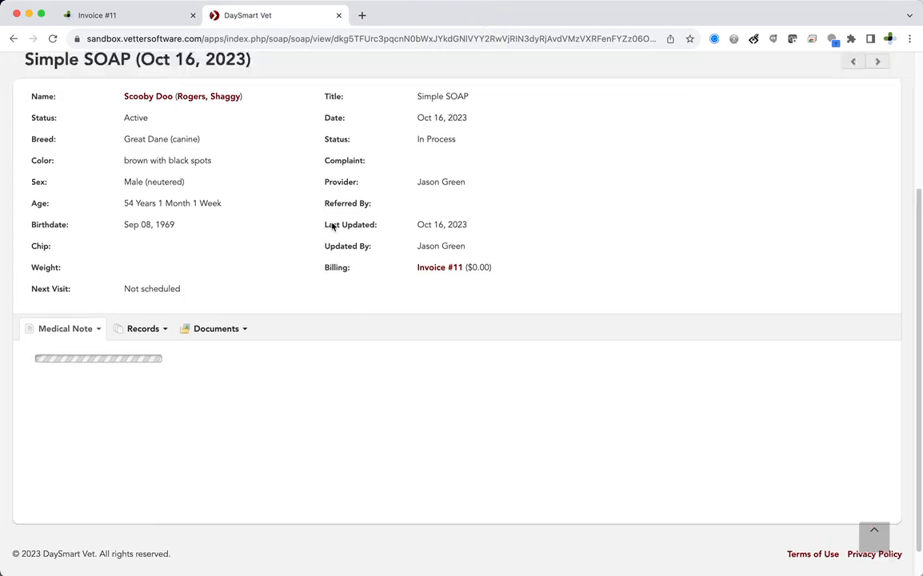
scroll(332, 226, down, 3)
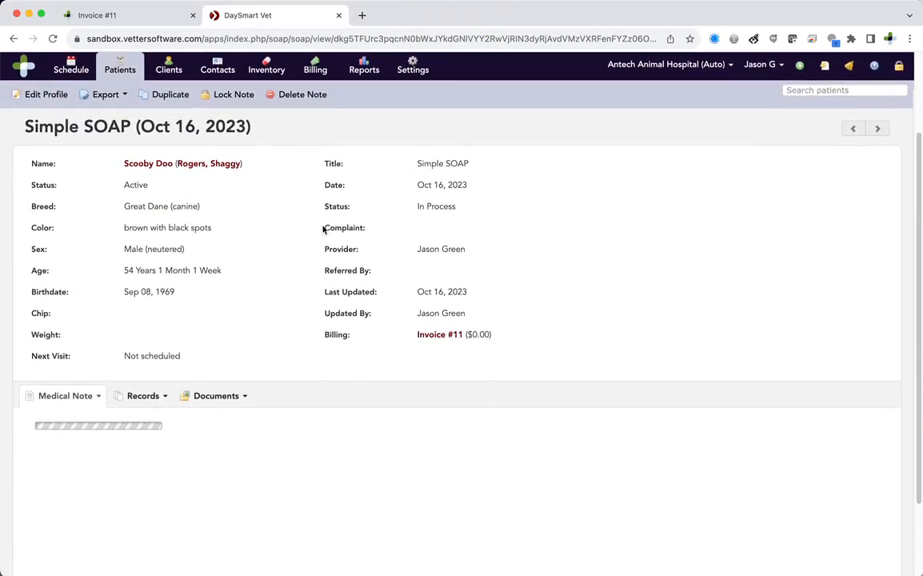
click(156, 165)
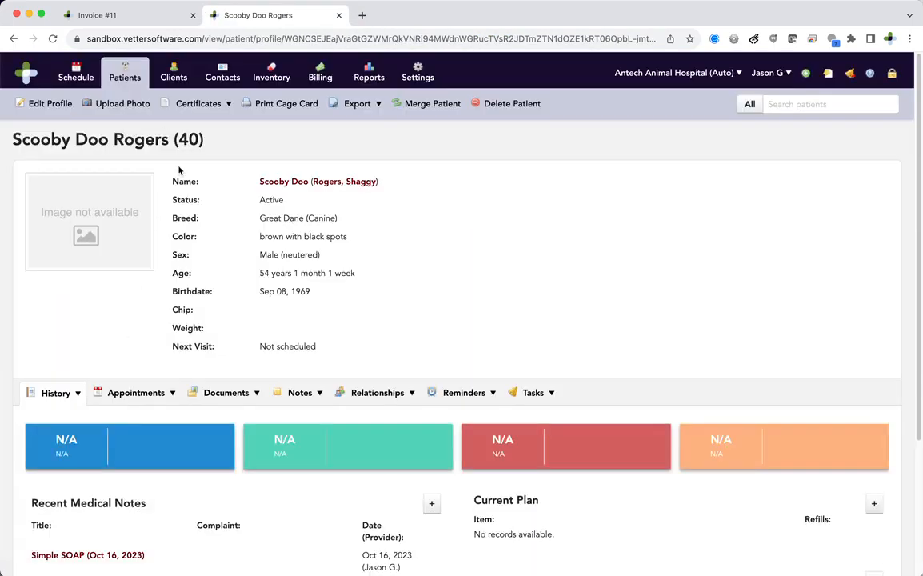
click(56, 392)
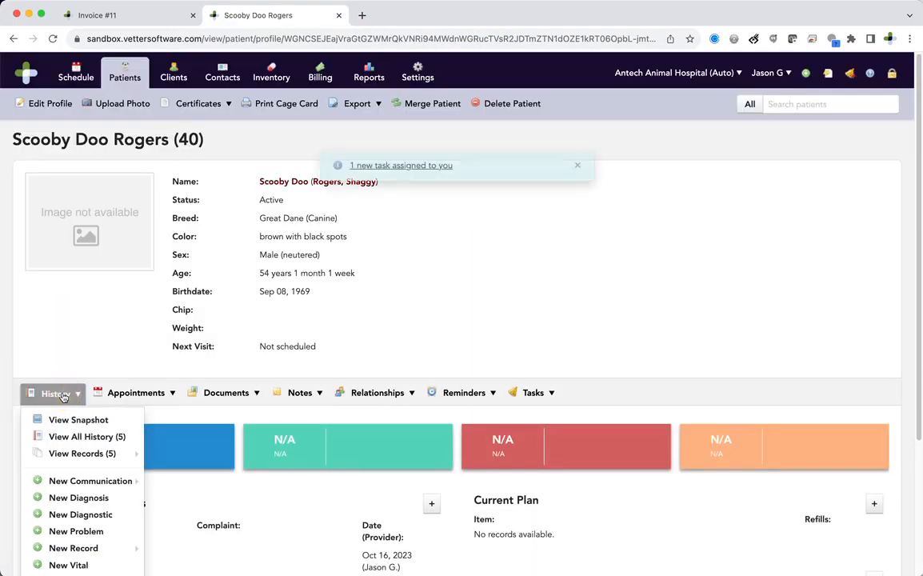
mouse_move(71, 459)
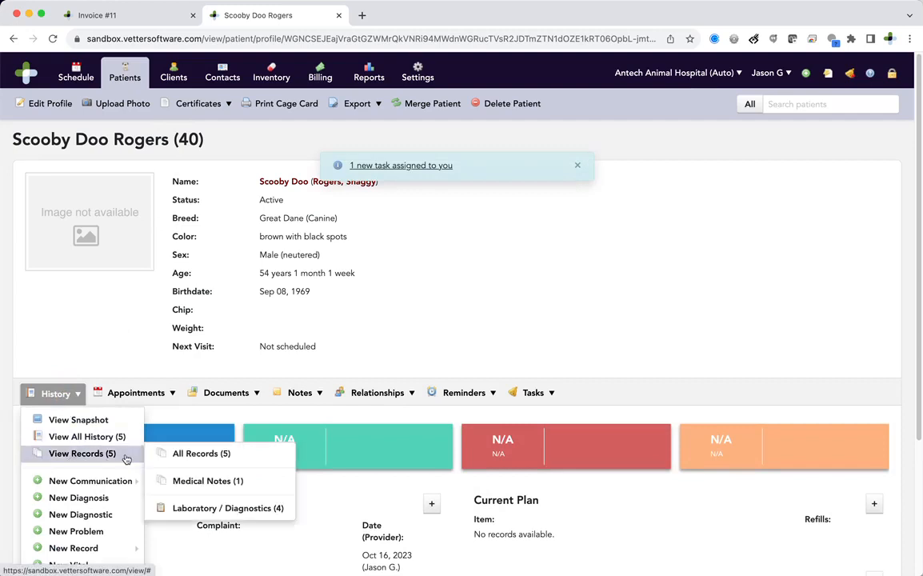
click(188, 515)
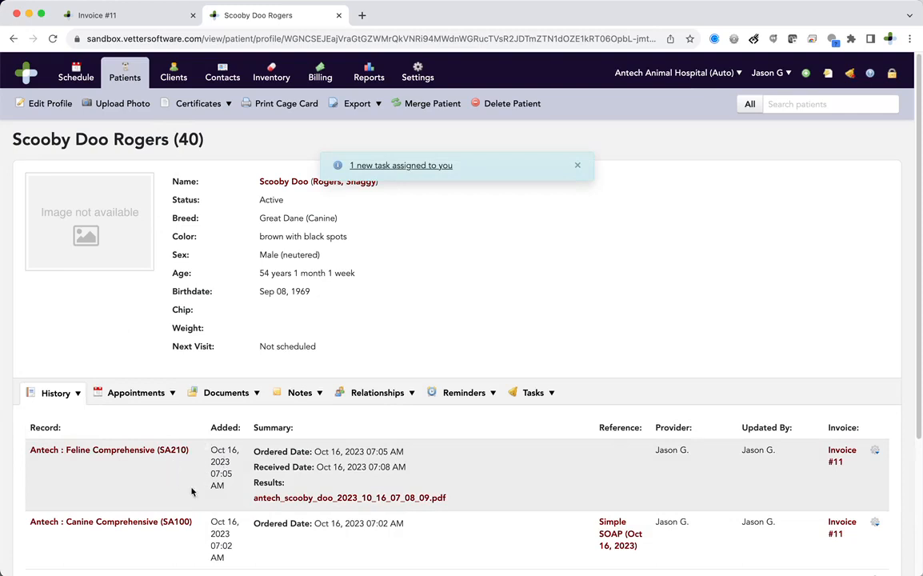
Open the Antech : Feline Comprehensive (SA210) lab record, dismiss the task notice, and view and close its requisition form.
click(144, 452)
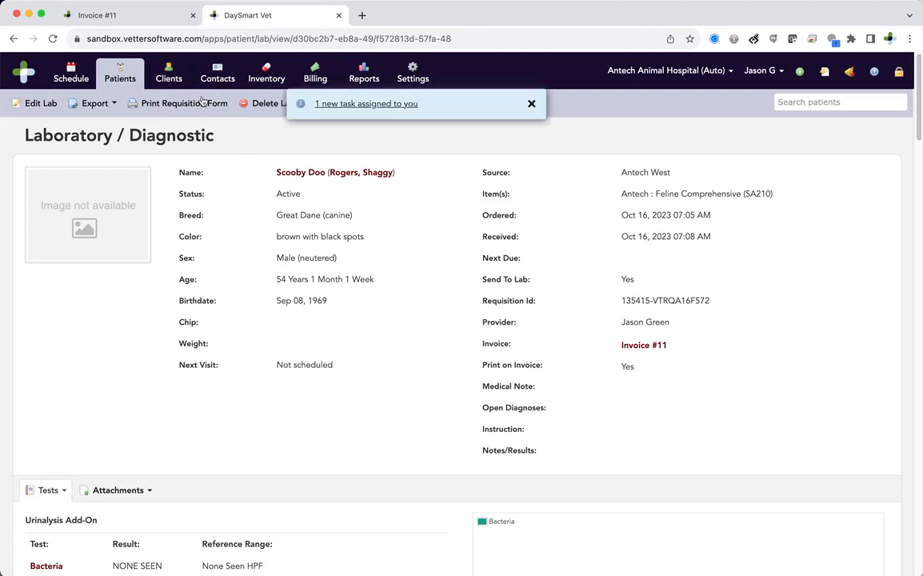
click(531, 104)
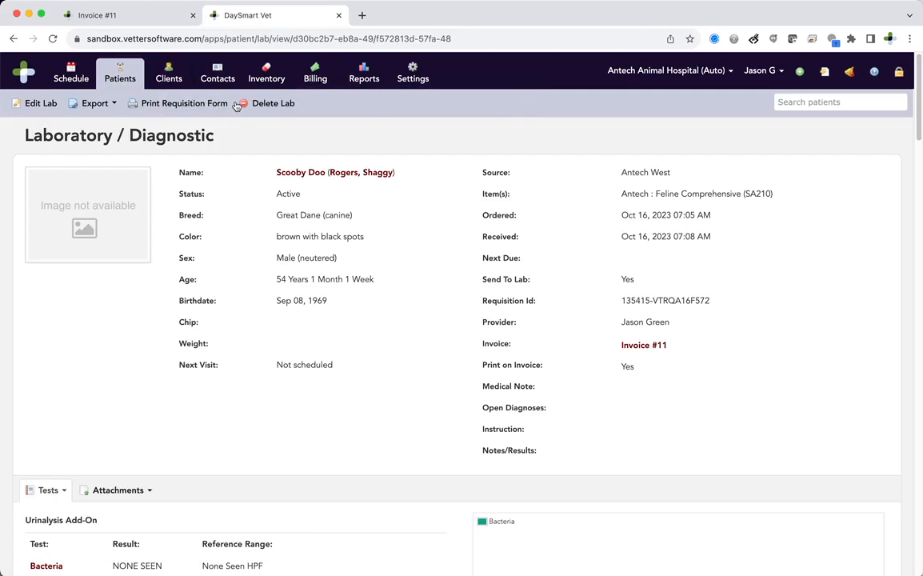
click(184, 105)
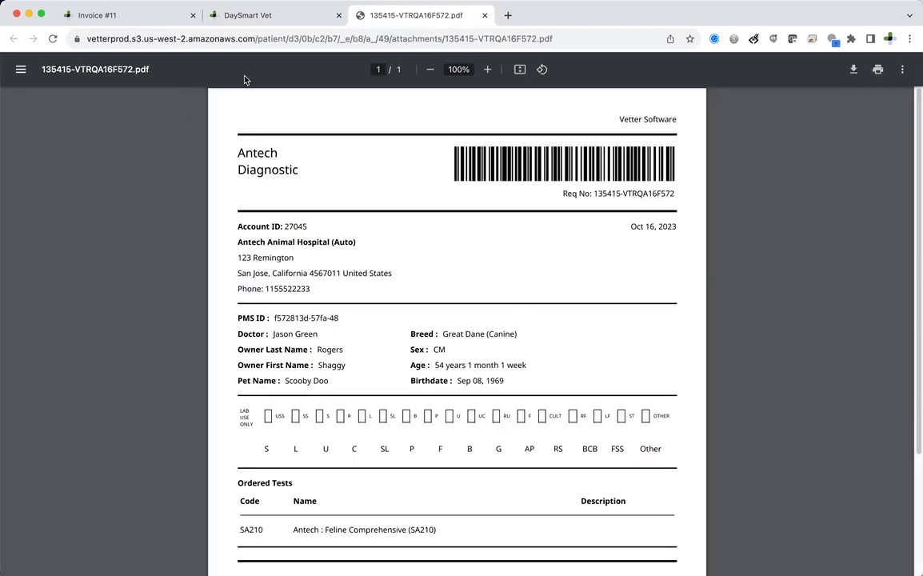
click(484, 16)
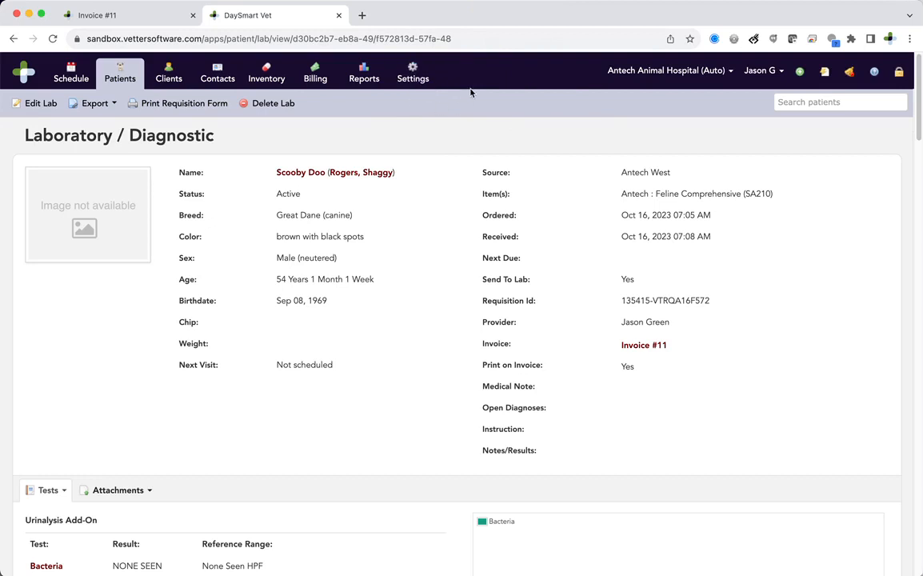
Show the list of tasks assigned to the signed-in provider.
click(850, 72)
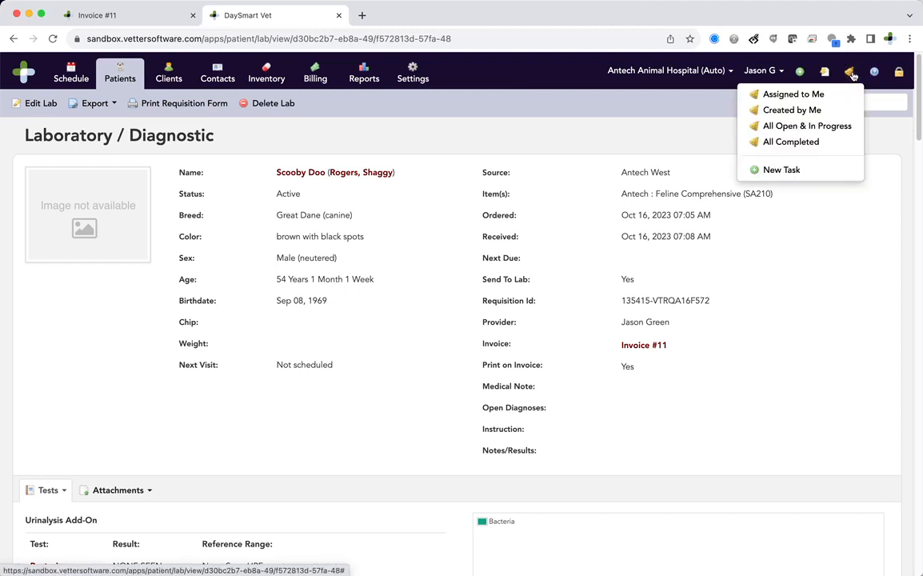
click(812, 93)
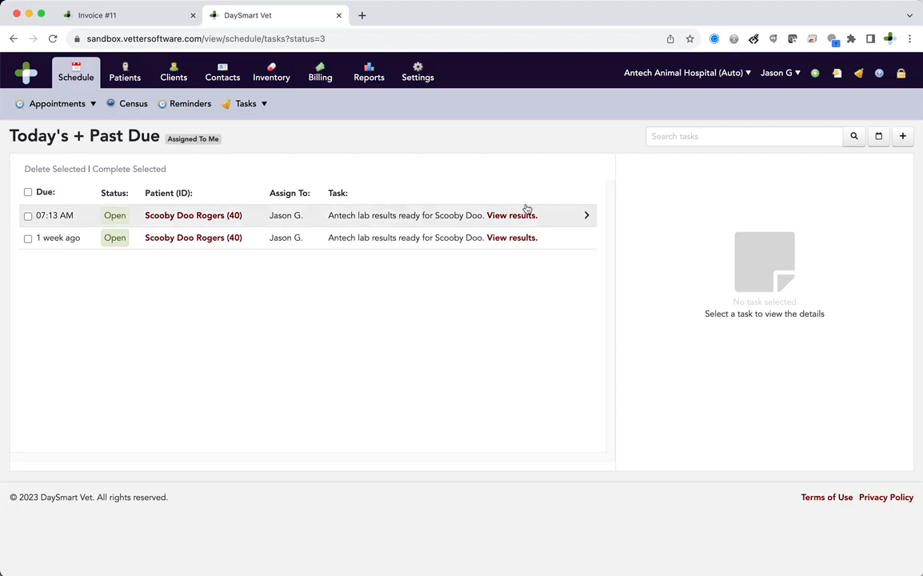
Open the results linked in the 07:13 AM Antech lab task and review the Urinalysis Add-On and Superchem values against their reference ranges.
drag(416, 220, 338, 219)
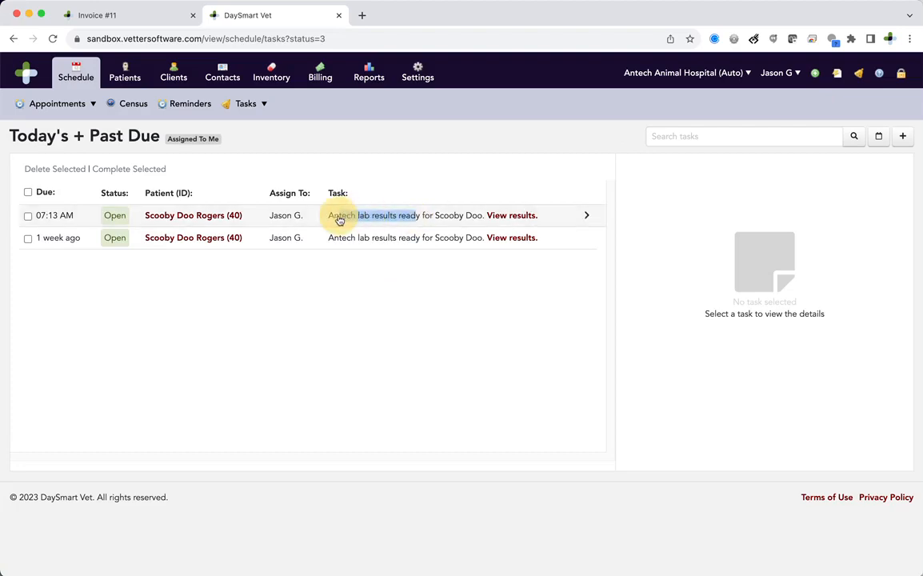
click(512, 217)
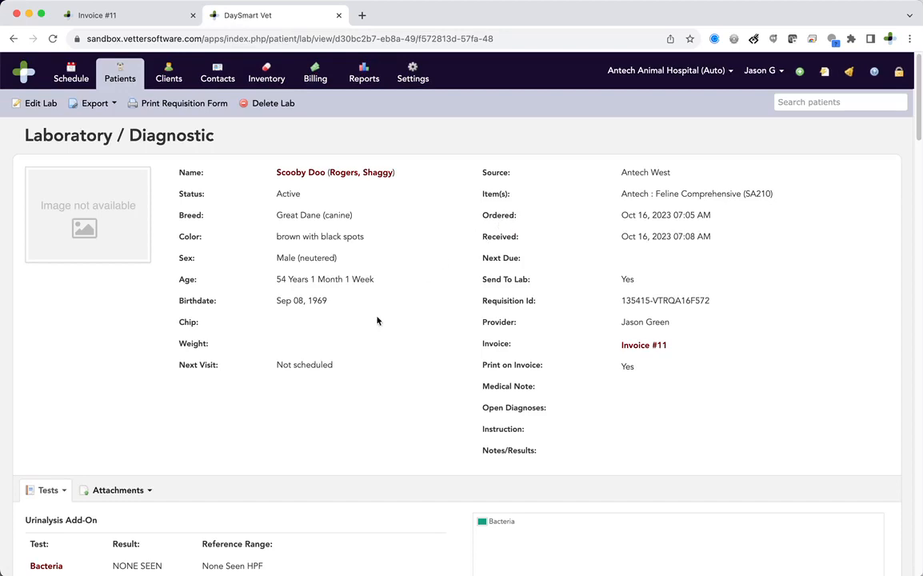
scroll(311, 383, down, 3)
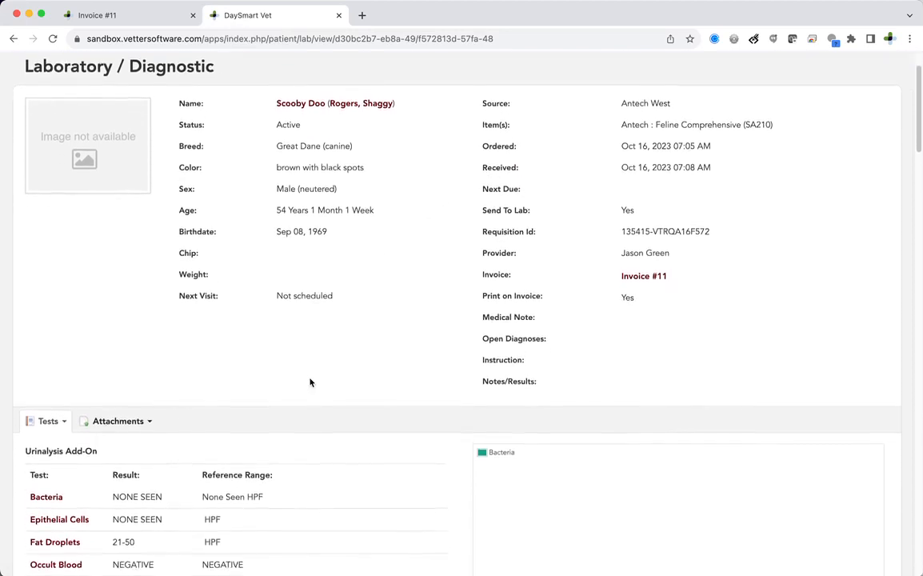
scroll(310, 382, down, 10)
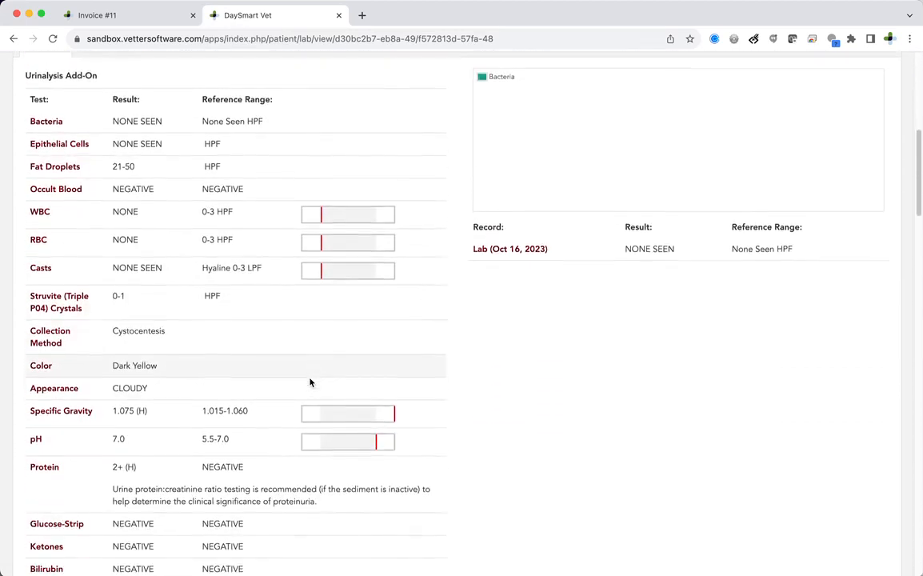
scroll(310, 383, down, 1)
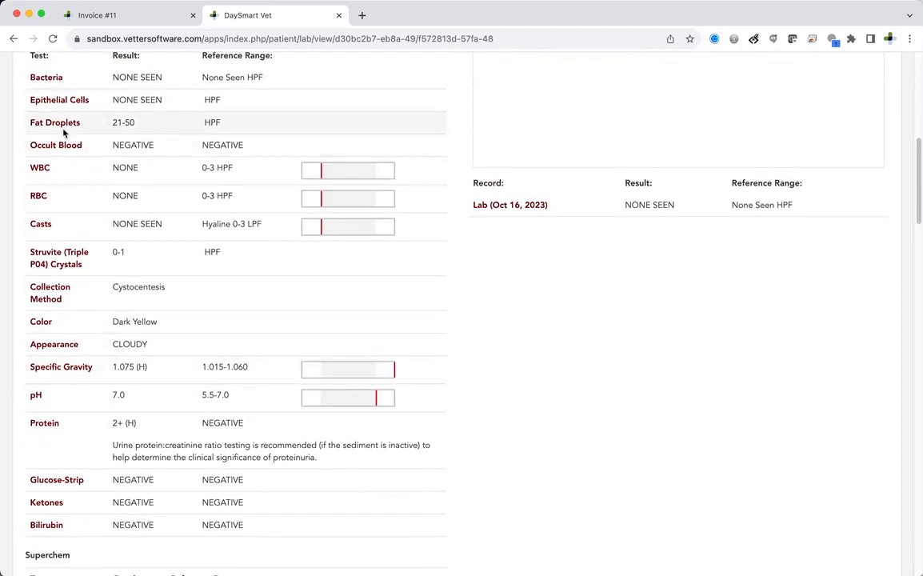
scroll(107, 235, down, 2)
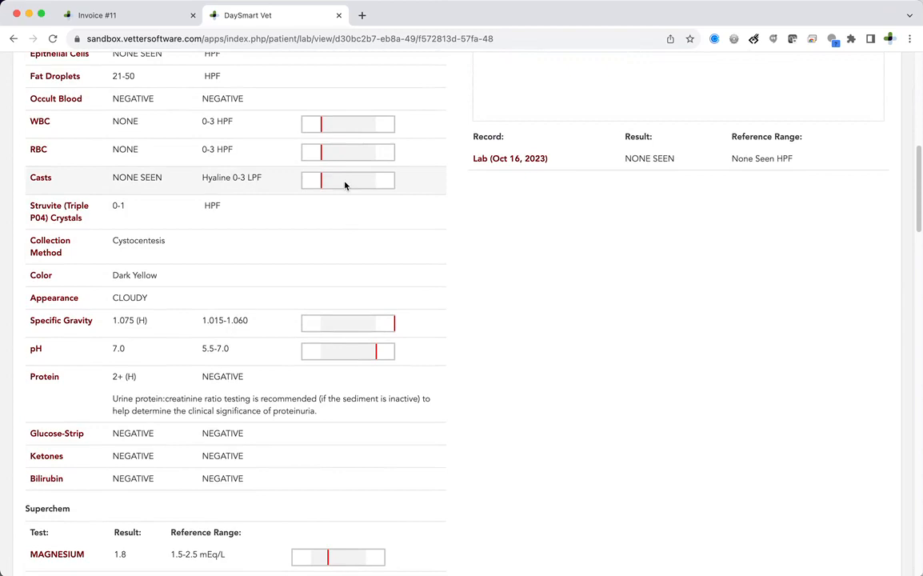
scroll(278, 289, down, 2)
scroll(278, 287, down, 5)
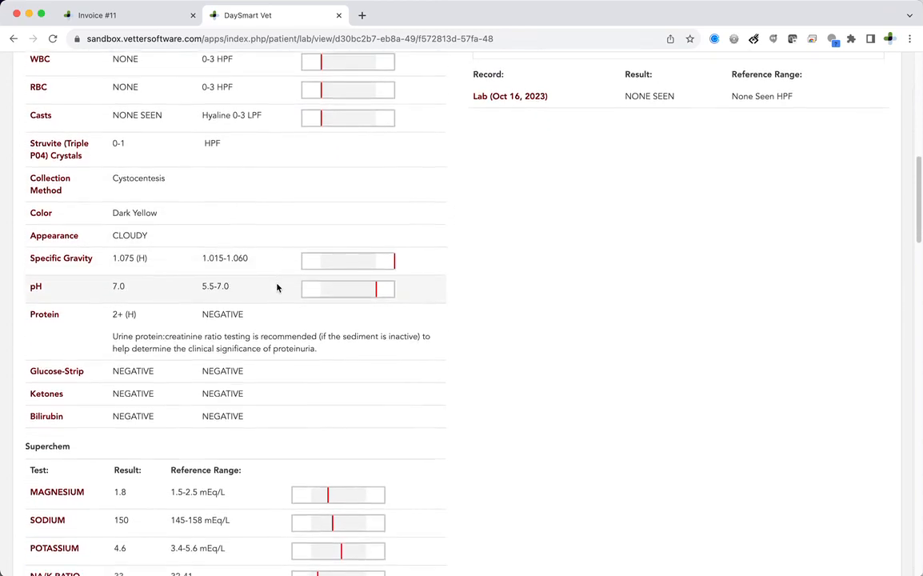
scroll(277, 287, down, 9)
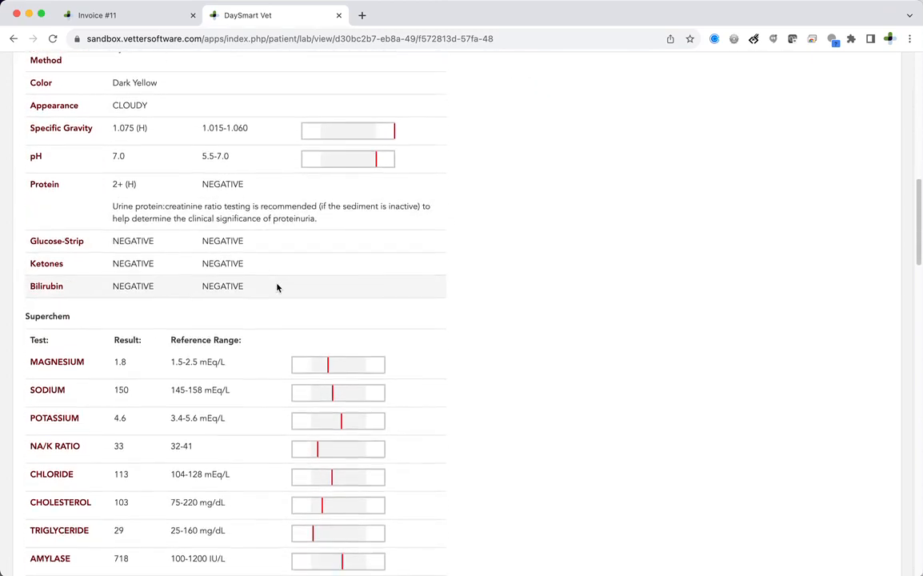
scroll(278, 288, down, 3)
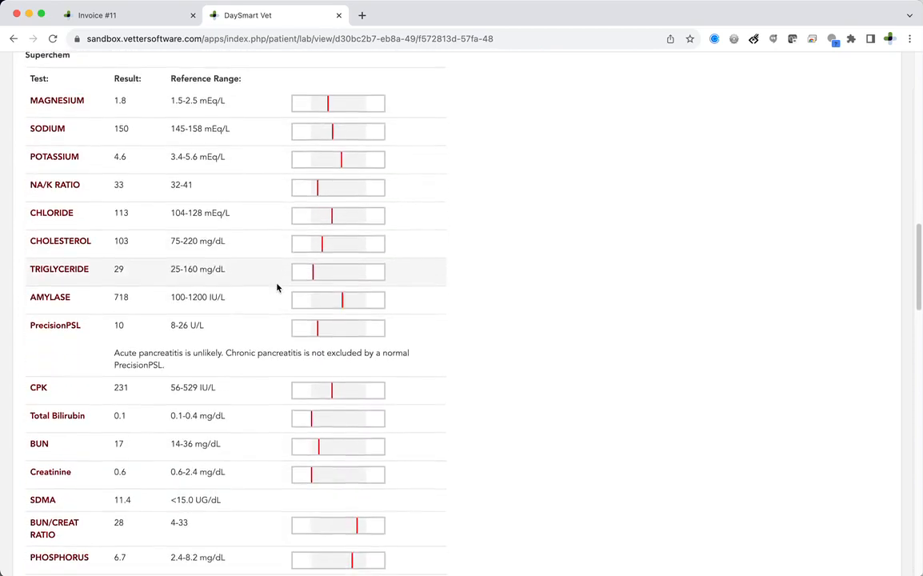
scroll(277, 288, up, 15)
scroll(278, 288, up, 13)
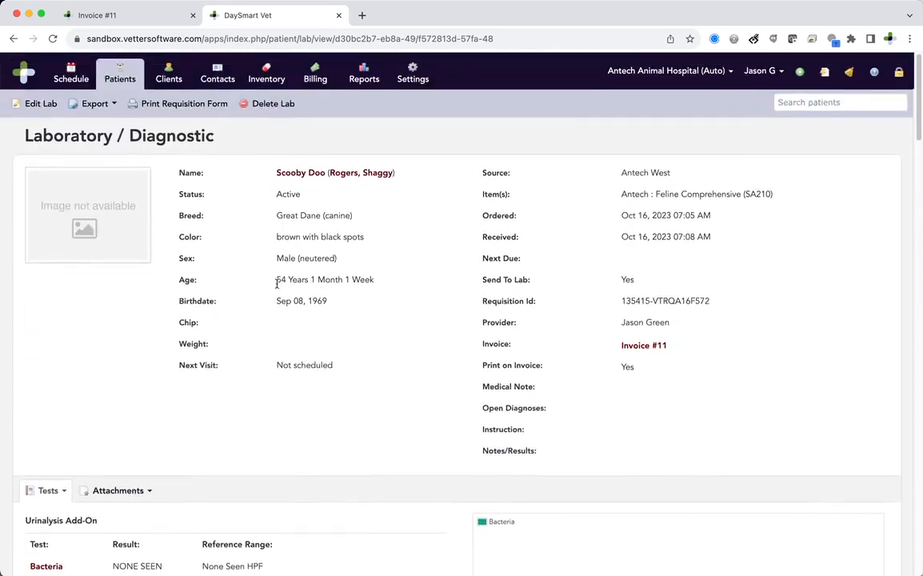
Open the patient's profile from the lab record and list the Laboratory / Diagnostics records in the history.
click(850, 74)
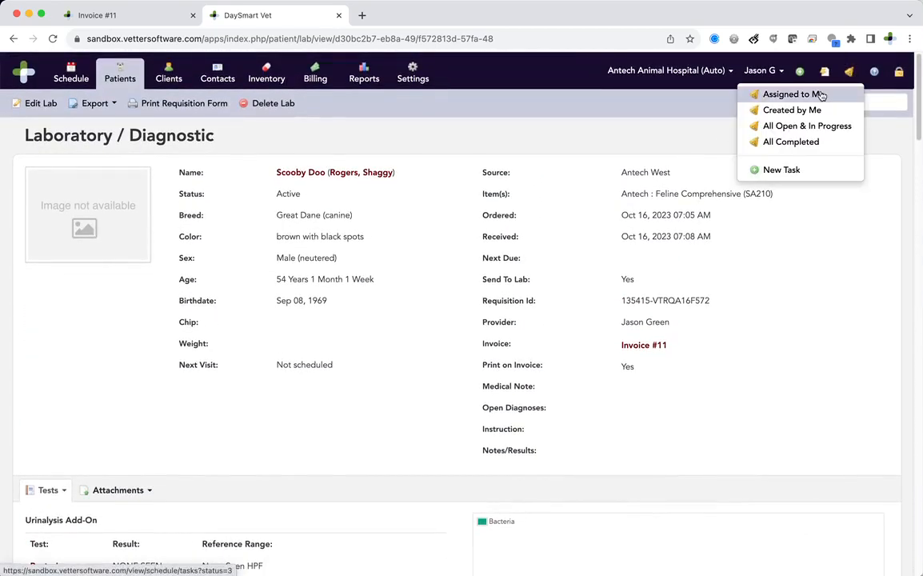
click(332, 174)
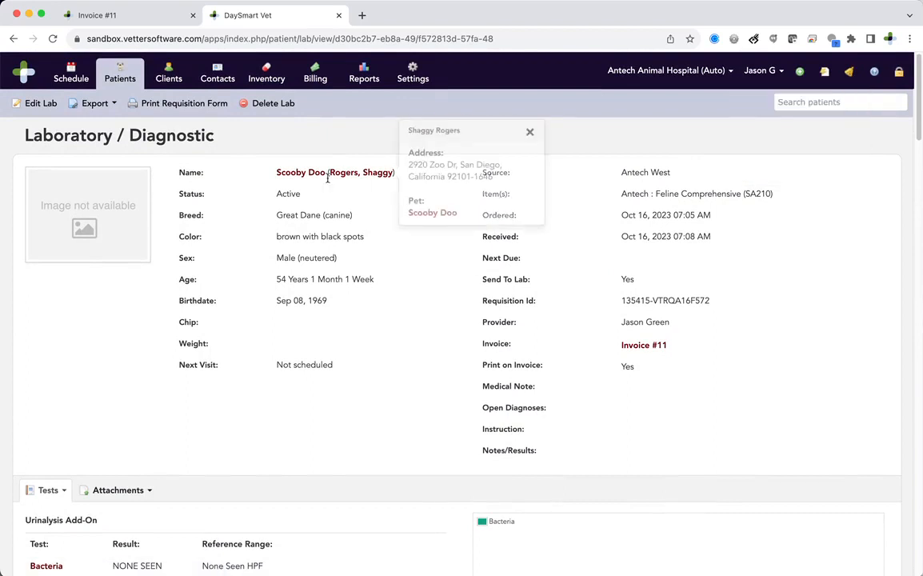
click(300, 175)
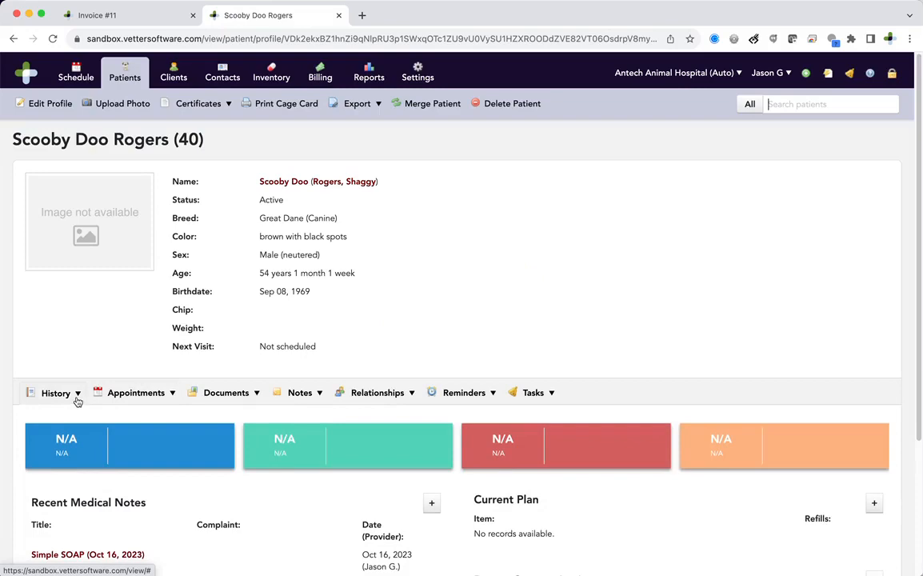
click(75, 392)
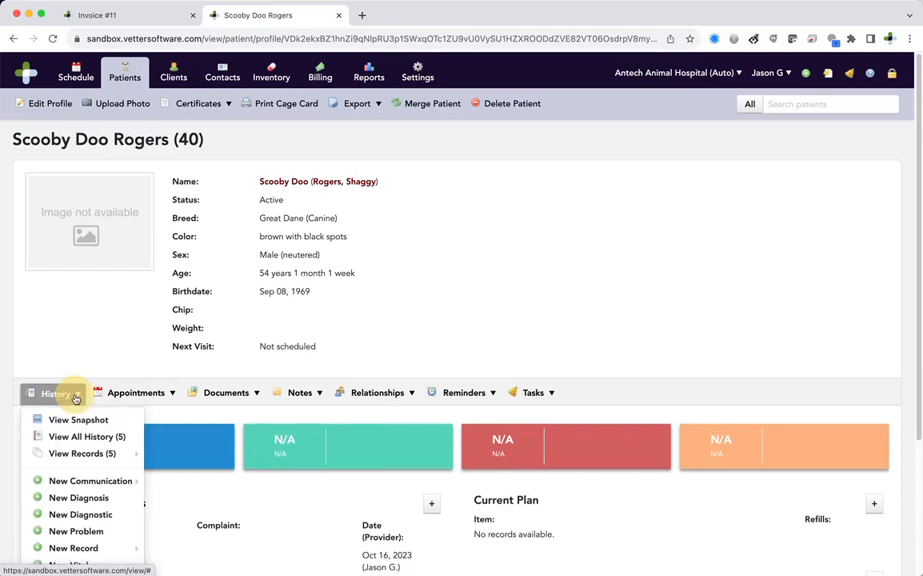
mouse_move(80, 452)
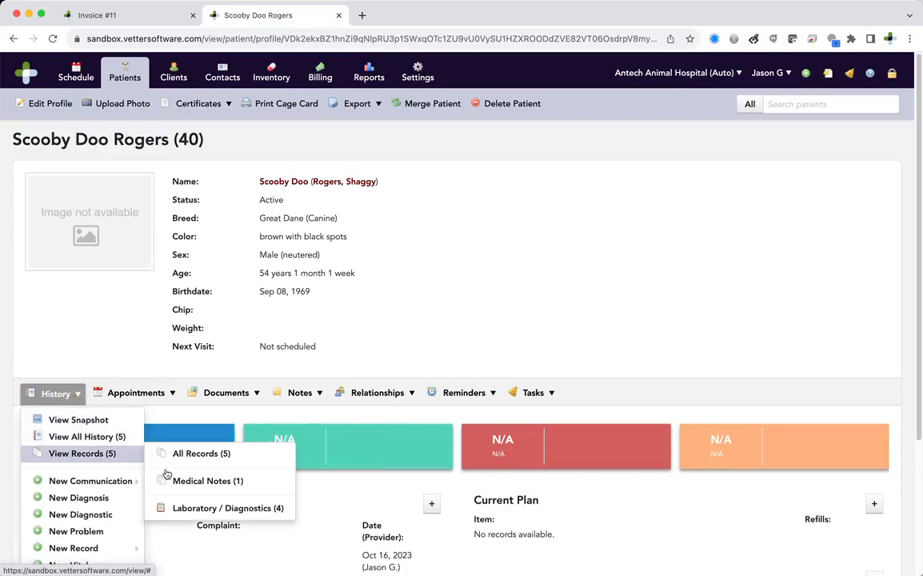
click(199, 509)
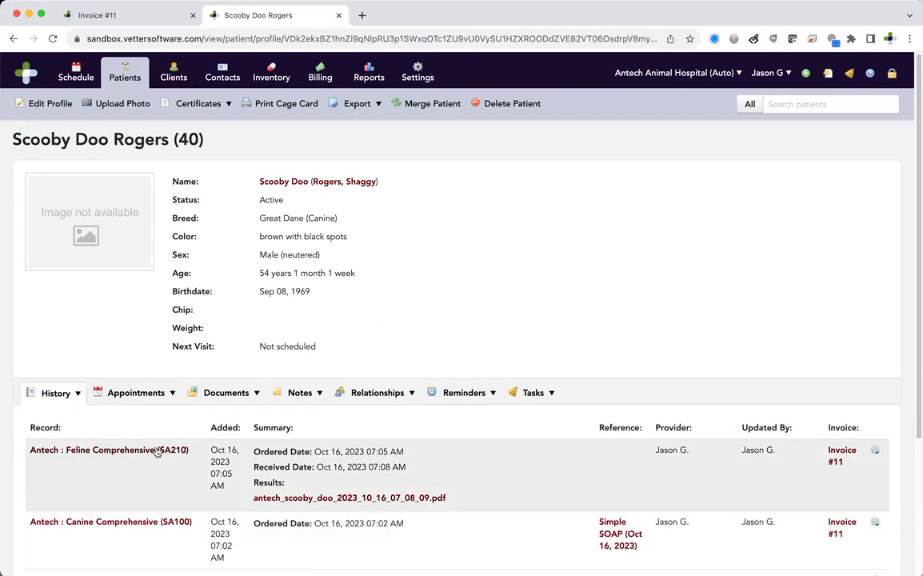
Check the received date and the attached results PDF in the Antech : Feline Comprehensive (SA210) history summary.
scroll(148, 444, down, 1)
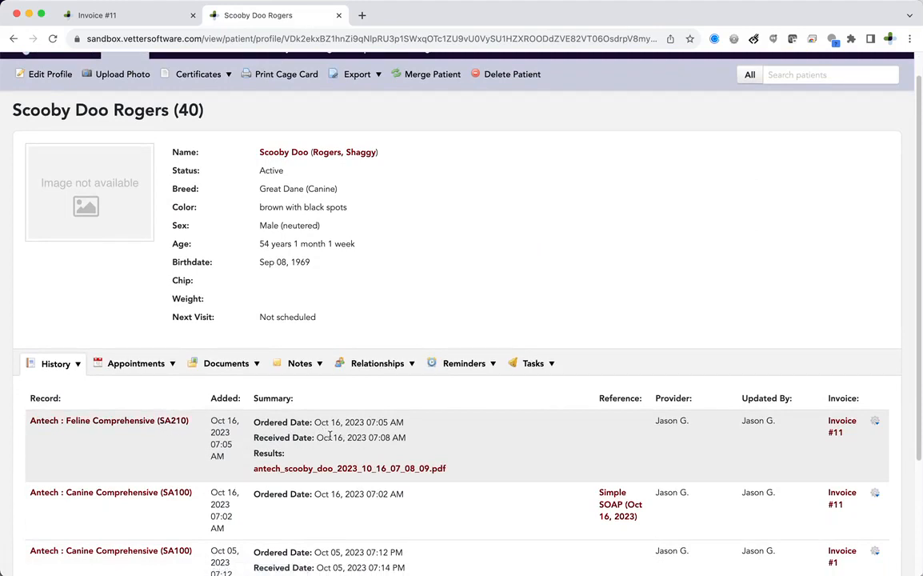
drag(350, 437, 275, 434)
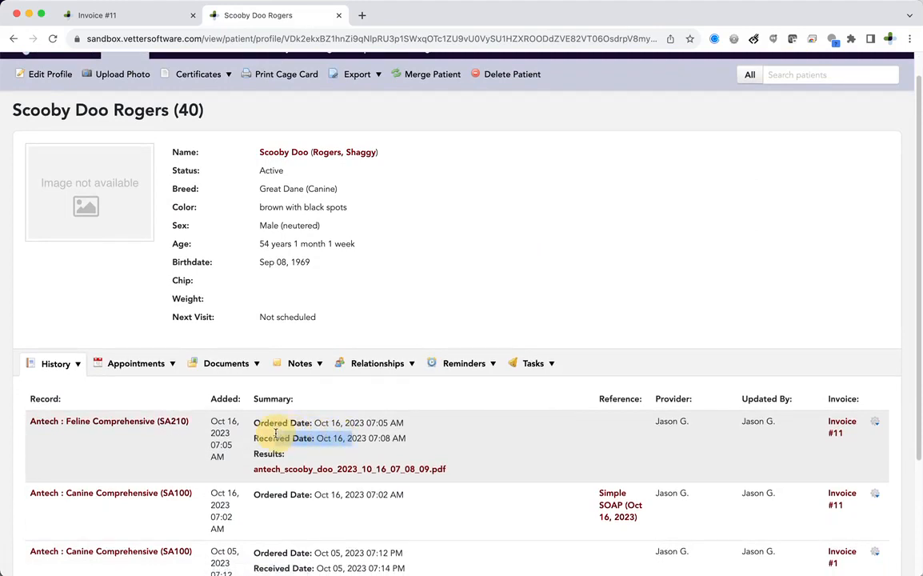
click(236, 460)
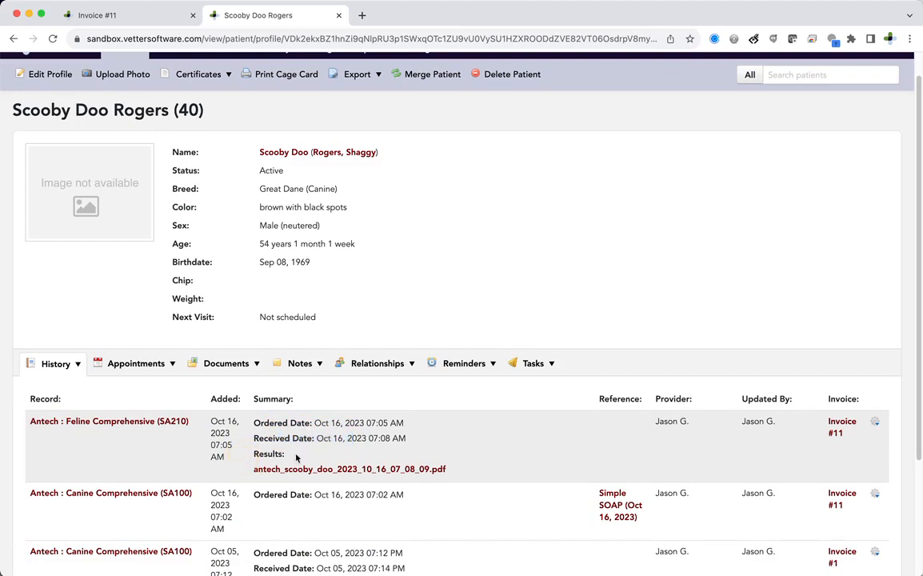
scroll(310, 462, down, 1)
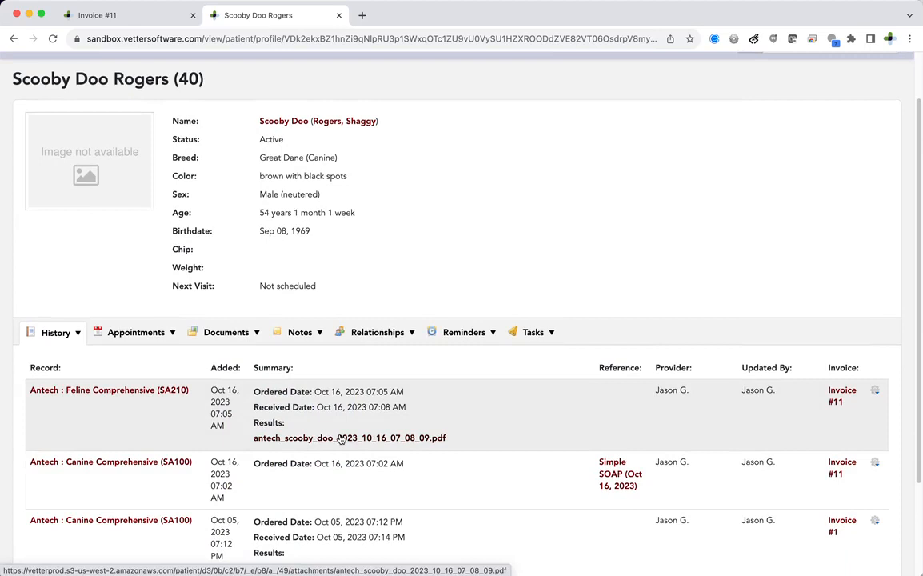
Open the Antech : Feline Comprehensive (SA210) record from the history and look over its urinalysis results.
click(158, 391)
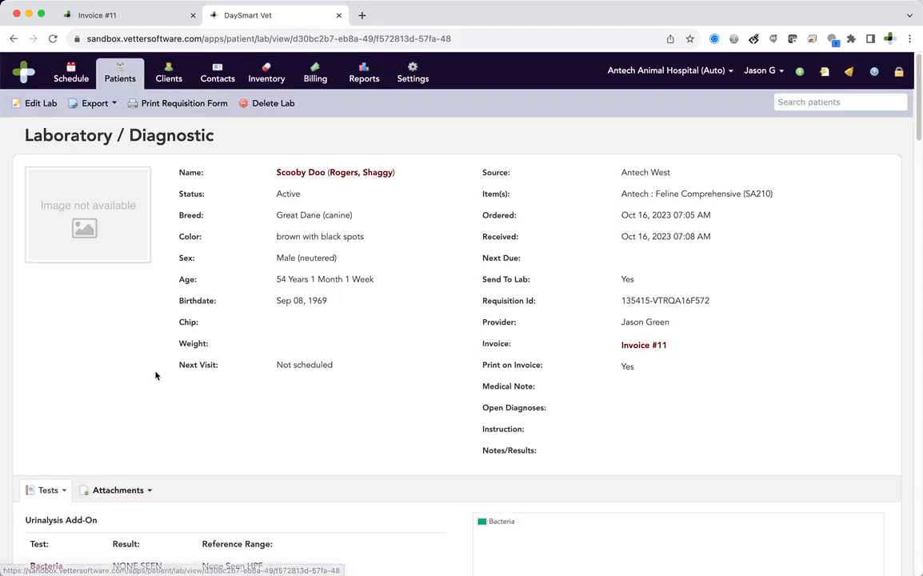
scroll(216, 432, down, 5)
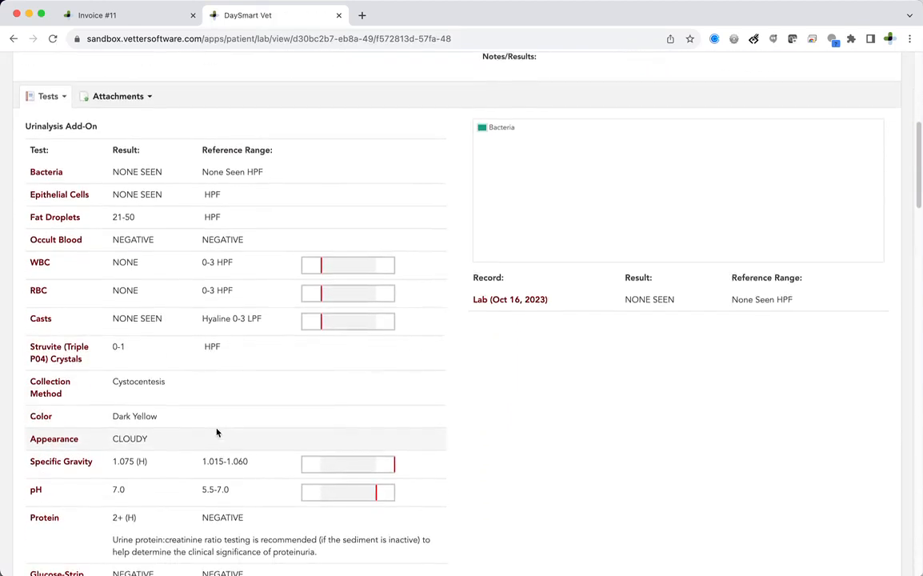
scroll(216, 433, up, 5)
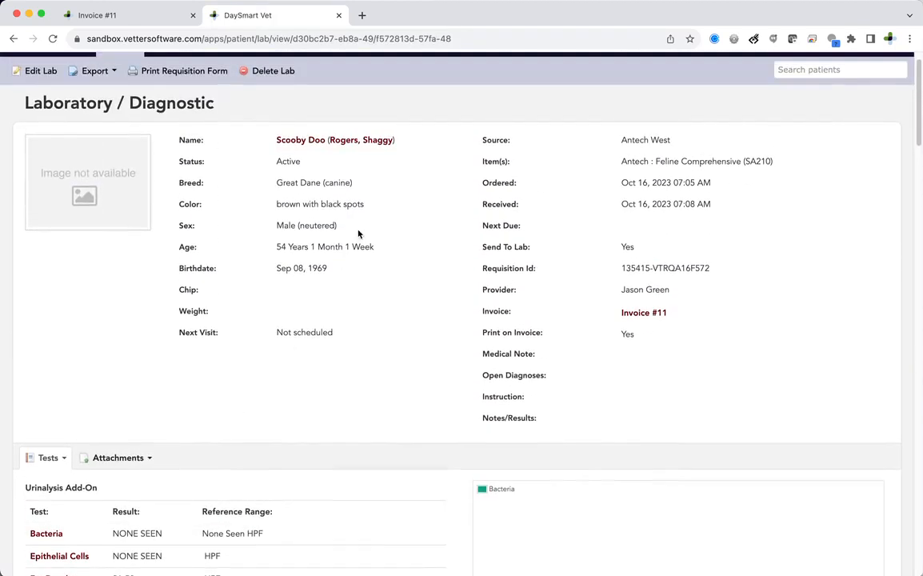
View the lab record's attachments and try to open the attached results file.
click(131, 462)
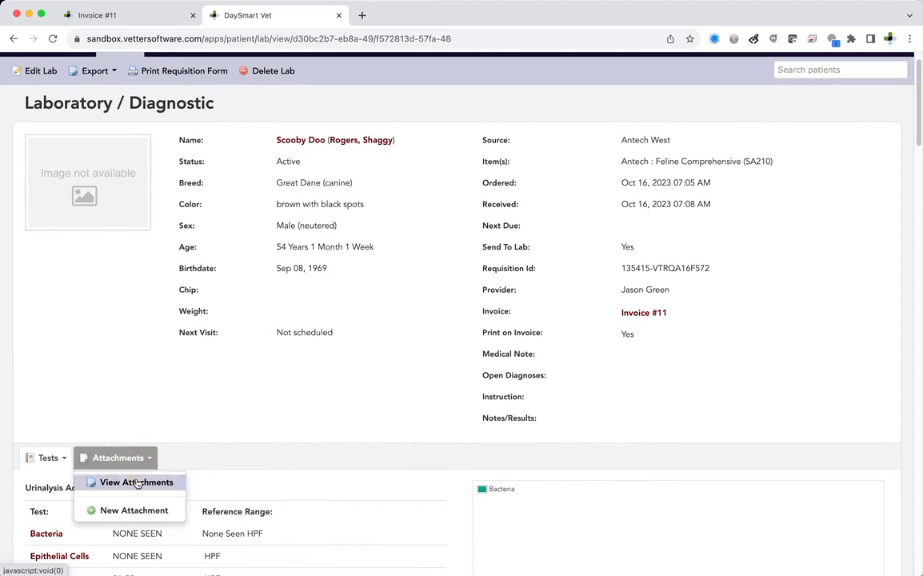
click(135, 482)
scroll(240, 432, down, 1)
click(191, 454)
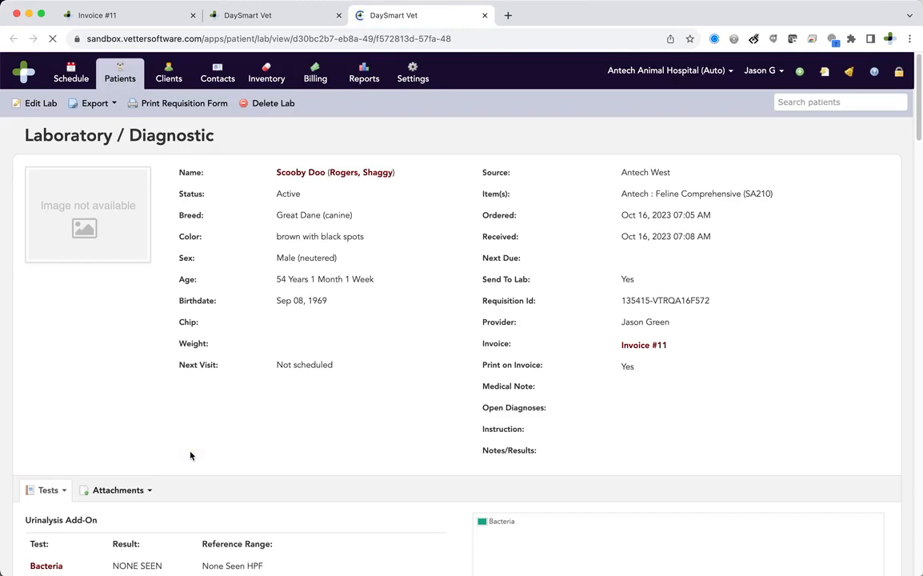
Show the pet owner's contact card from the name on the lab record in the new browser tab.
scroll(190, 455, down, 1)
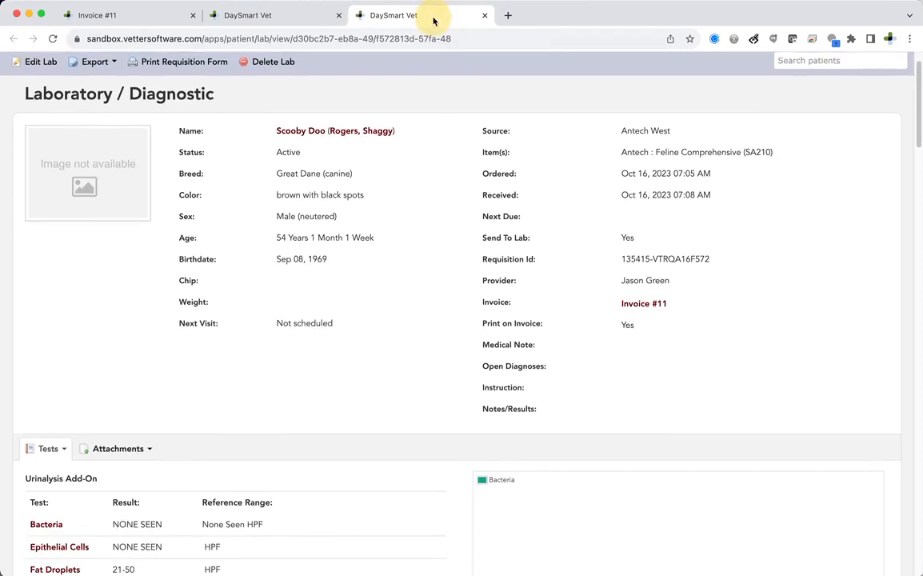
scroll(364, 210, up, 1)
click(361, 172)
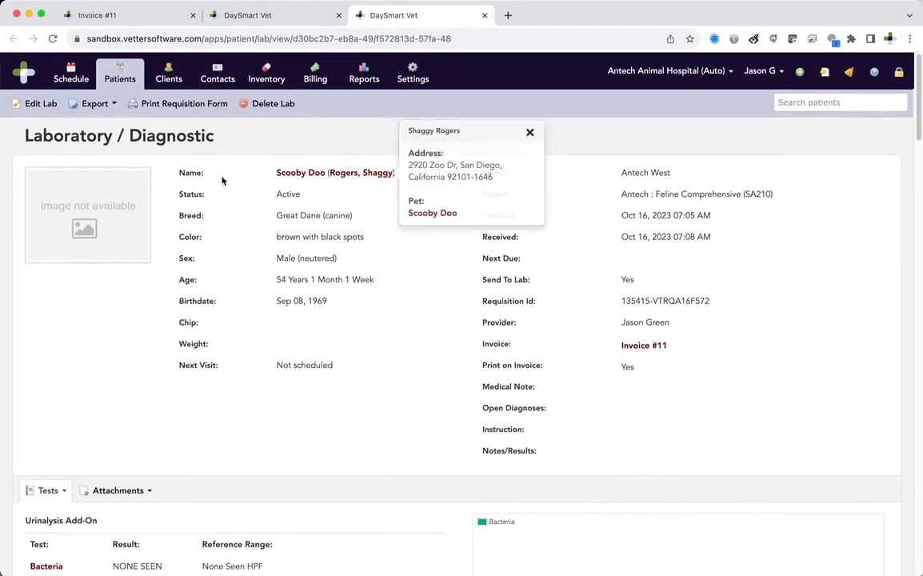